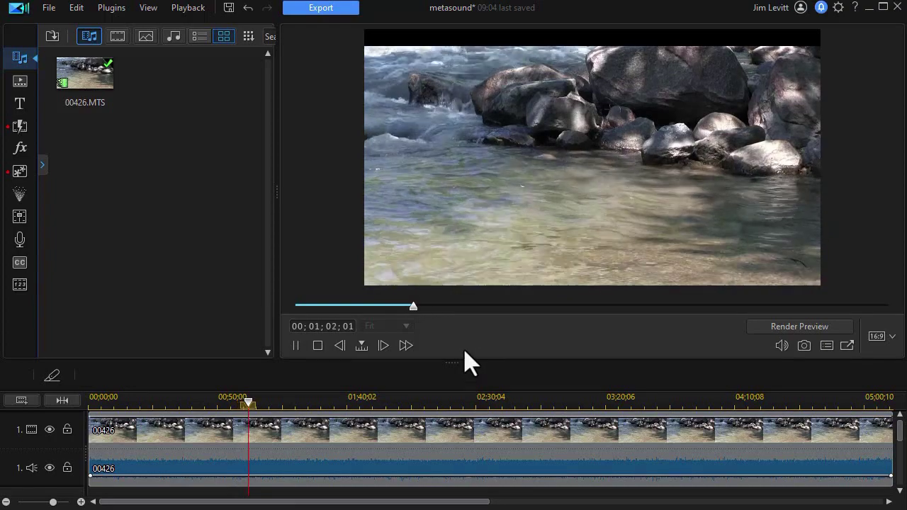
Pause the river clip and open the Background Music (Meta) library with its track list widened.
left_click(297, 345)
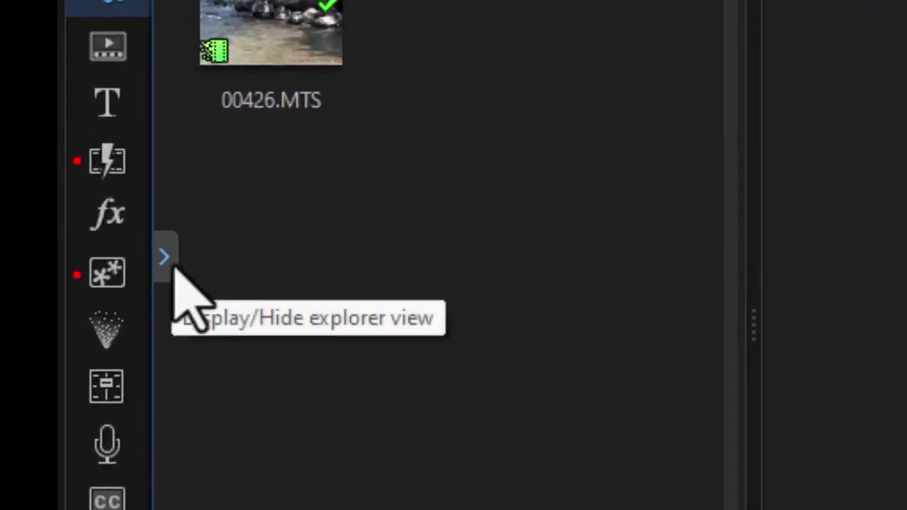
left_click(165, 257)
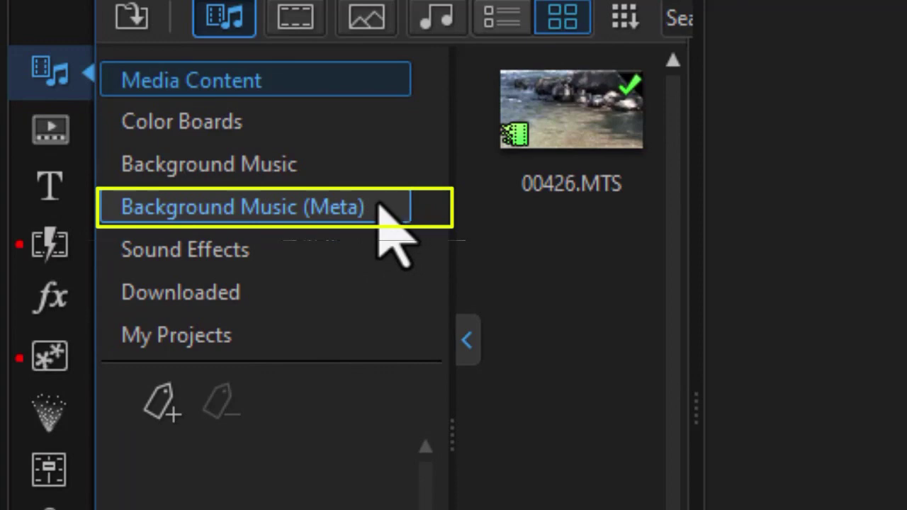
left_click(390, 208)
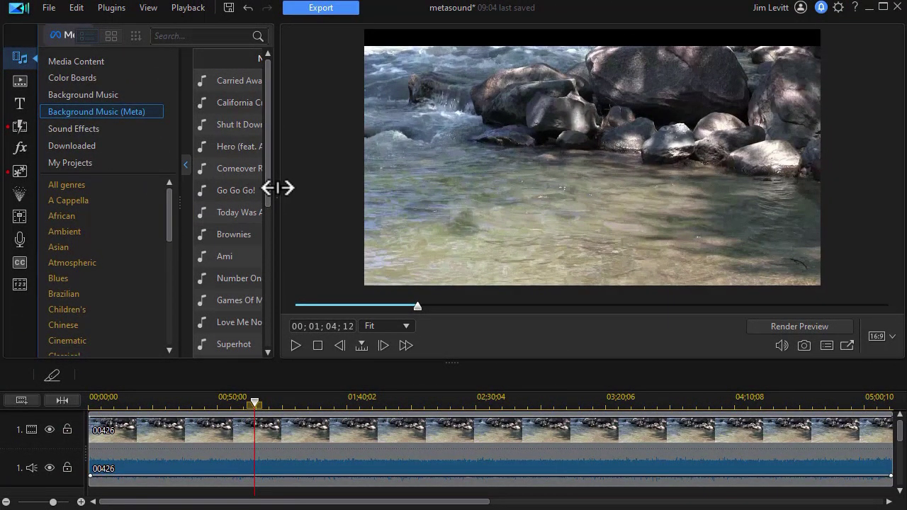
left_click_drag(278, 188, 796, 223)
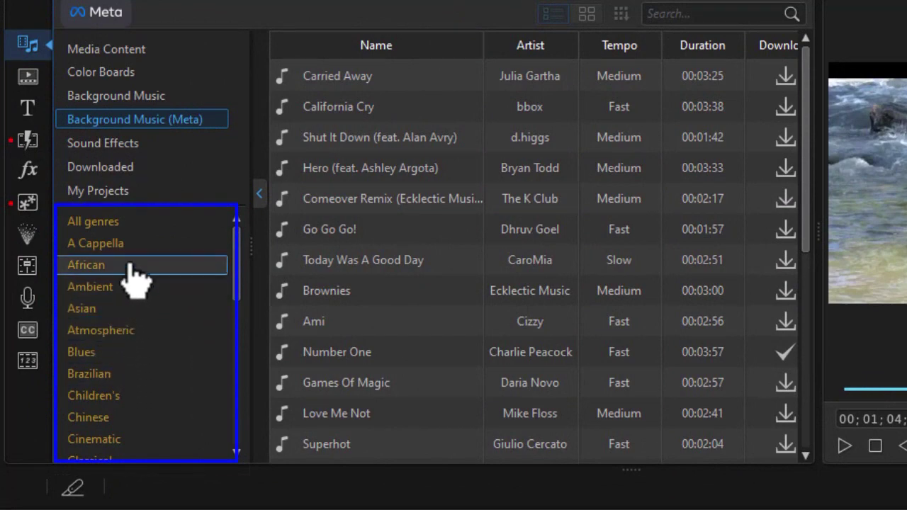
Widen the library to show artist, tempo and duration, and list the Latin genre's tracks.
mouse_move(236, 273)
left_mouse_down()
mouse_move(225, 370)
mouse_move(209, 358)
left_mouse_up()
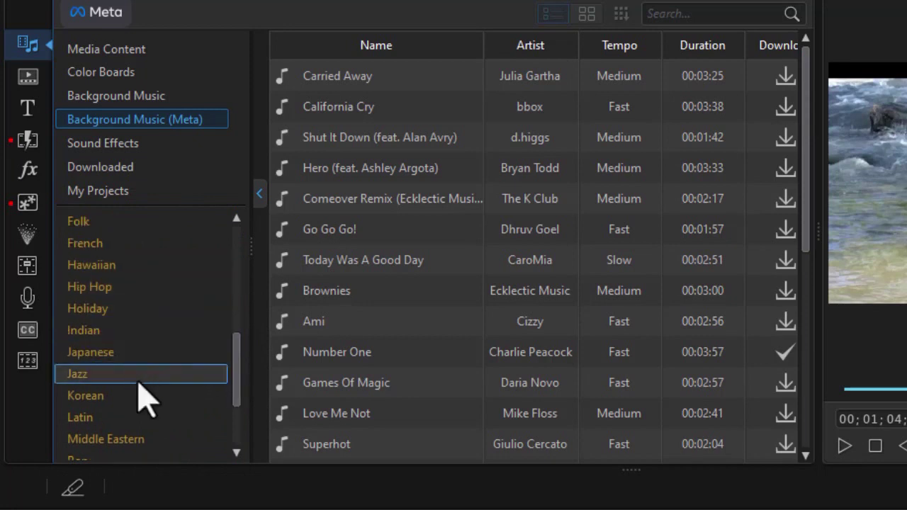
left_click(119, 419)
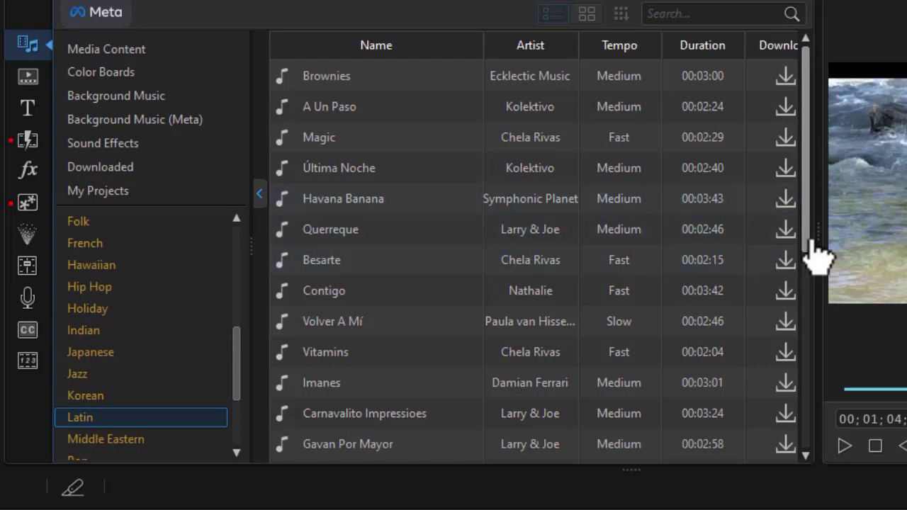
left_click_drag(806, 148, 810, 425)
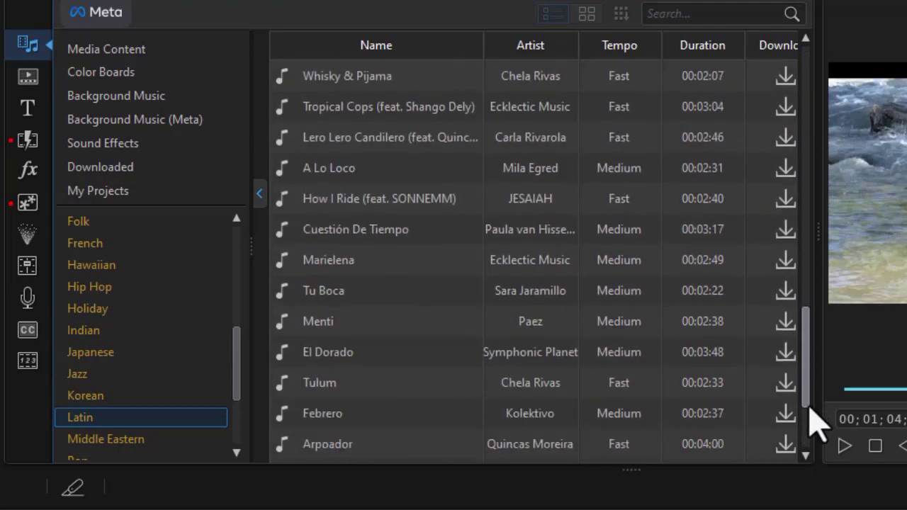
scroll(804, 375, "up", 1)
scroll(812, 353, "down", 1)
Scroll through the Latin track list and adjust the library splitter.
left_click_drag(812, 352, 807, 448)
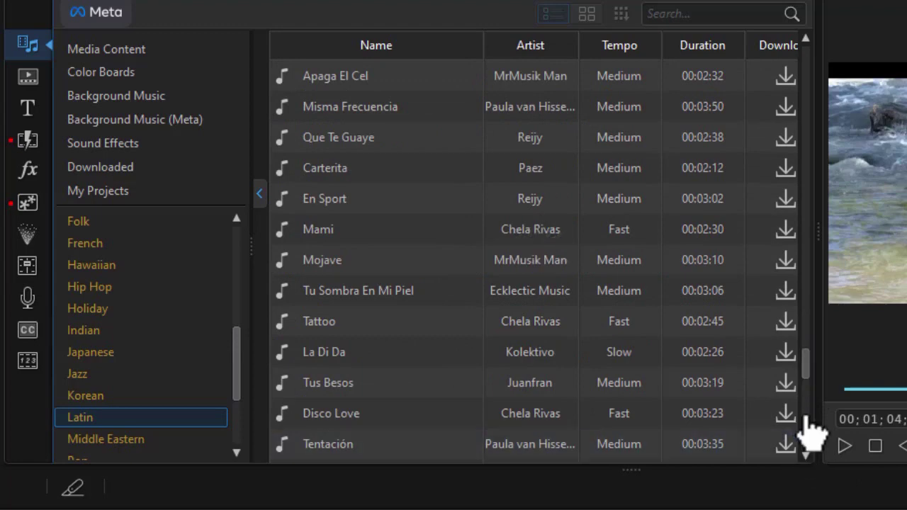
left_click_drag(807, 377, 812, 449)
left_click(807, 456)
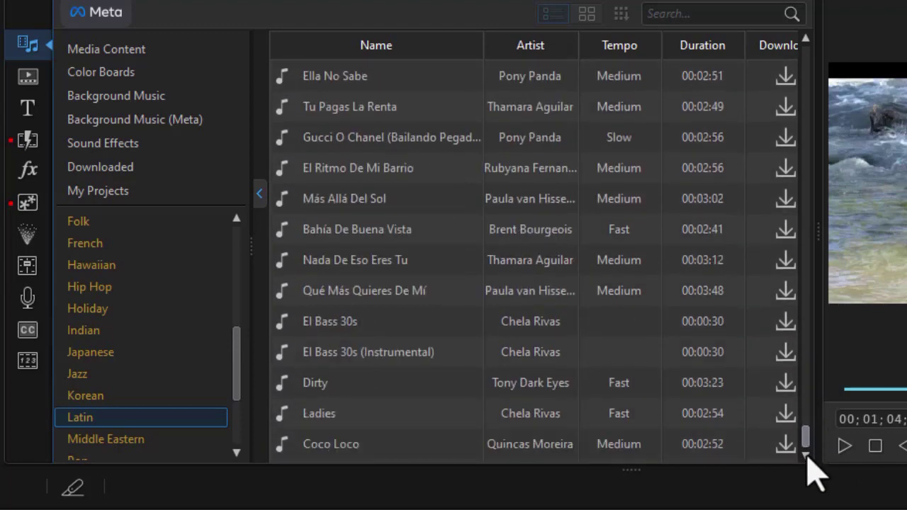
left_click_drag(805, 441, 799, 36)
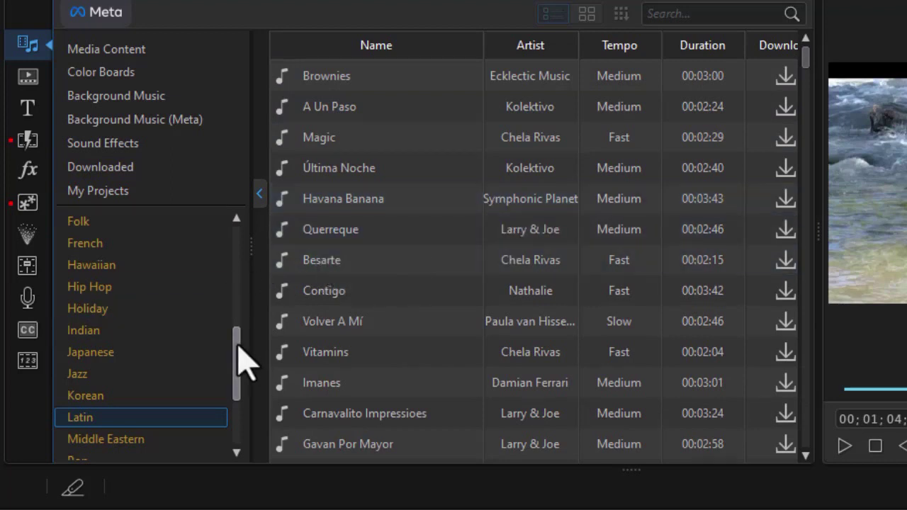
left_click_drag(237, 344, 235, 305)
Show the Cinematic genre's tracks, scroll down to New Lands and Sunset, and select New Lands.
left_click(153, 265)
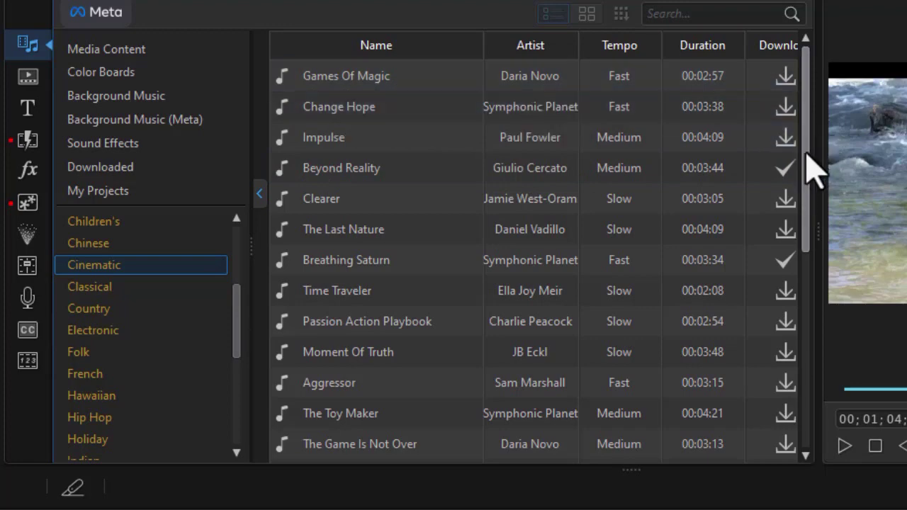
scroll(783, 248, "down", 1)
left_click_drag(806, 244, 804, 437)
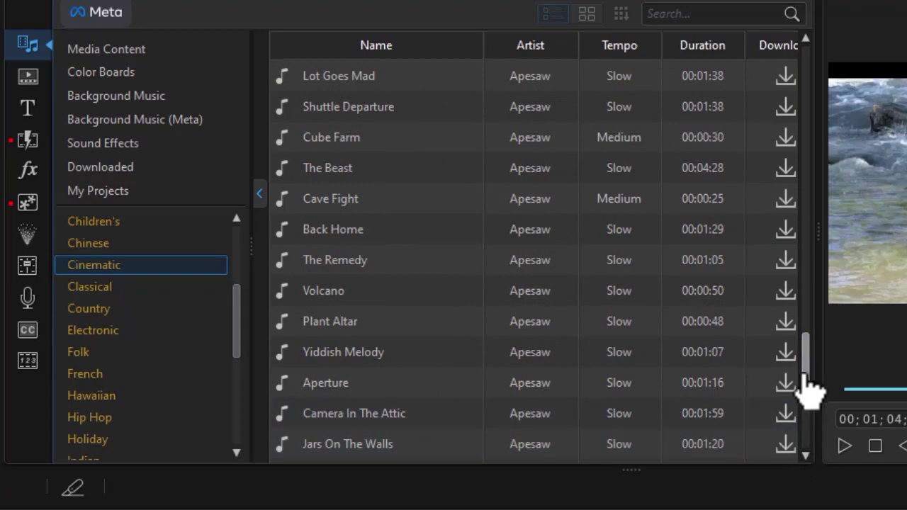
scroll(819, 376, "down", 1)
scroll(818, 386, "down", 20)
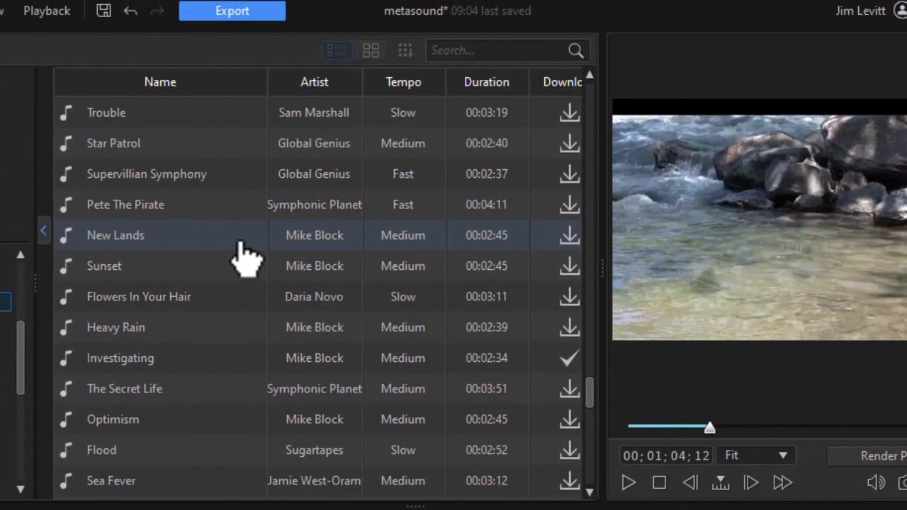
left_click(242, 242)
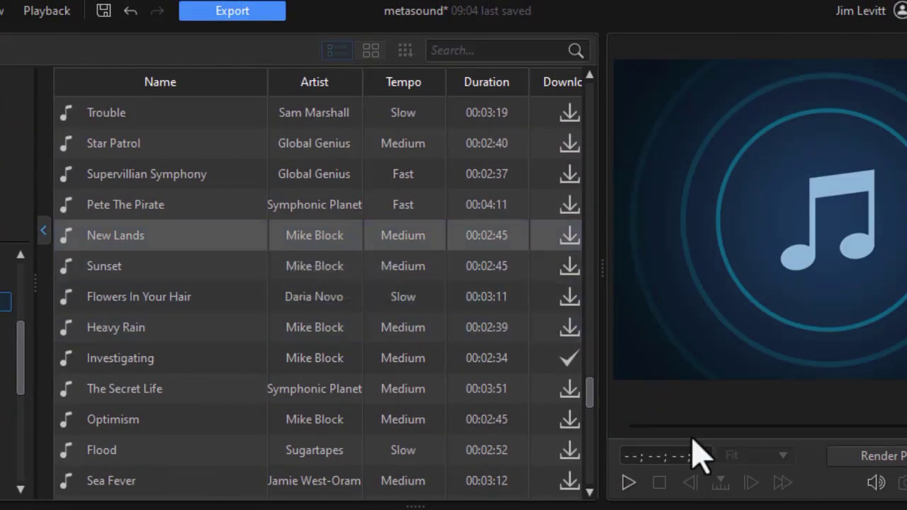
Download and preview New Lands, then delete its downloaded copy from disk.
left_click(628, 482)
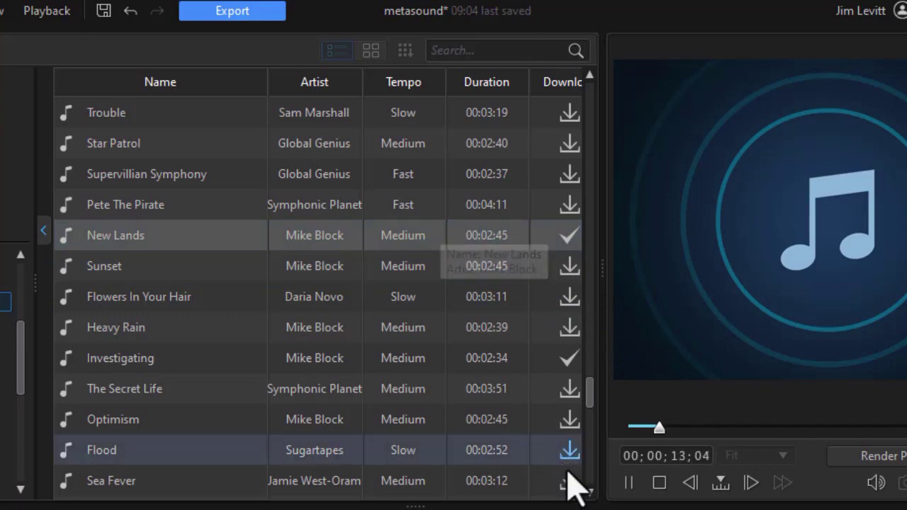
left_click(630, 481)
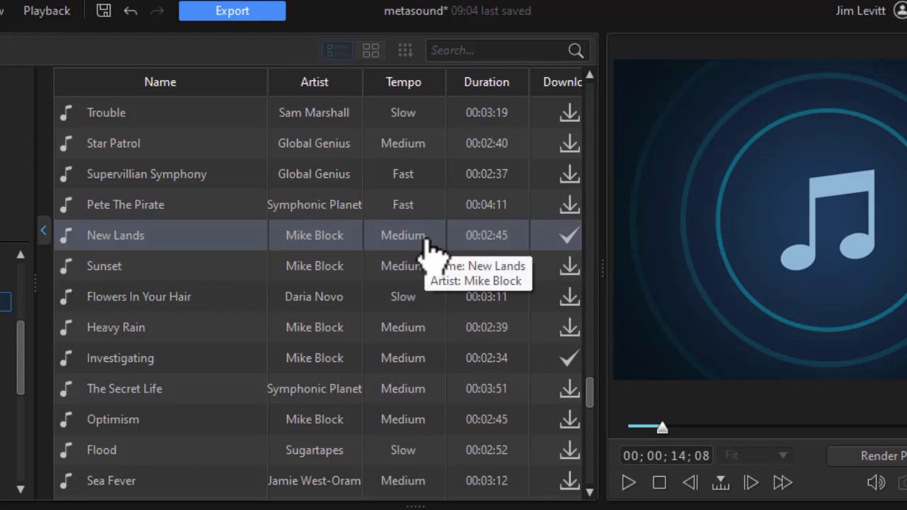
right_click(426, 241)
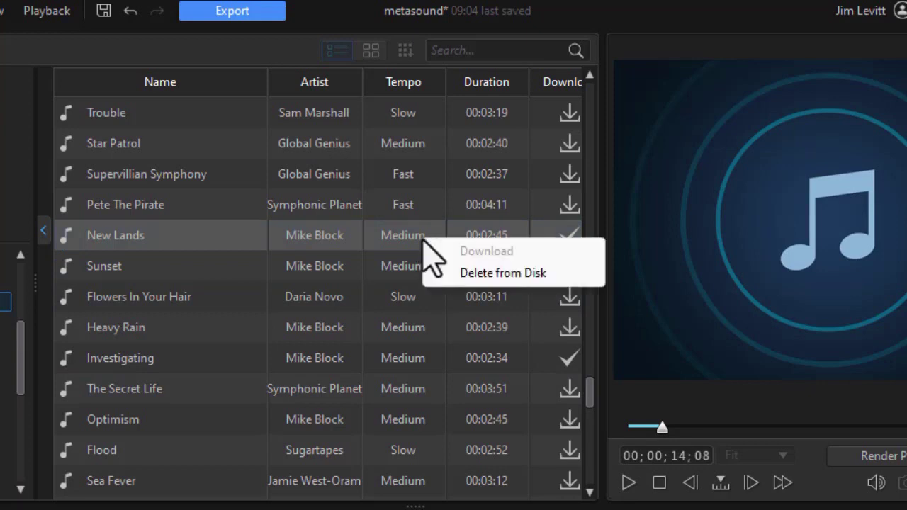
left_click(489, 277)
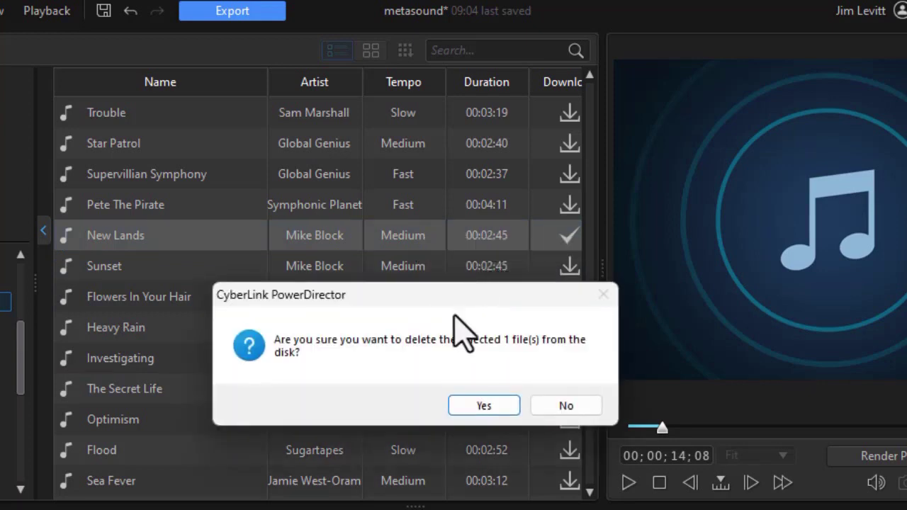
left_click(493, 401)
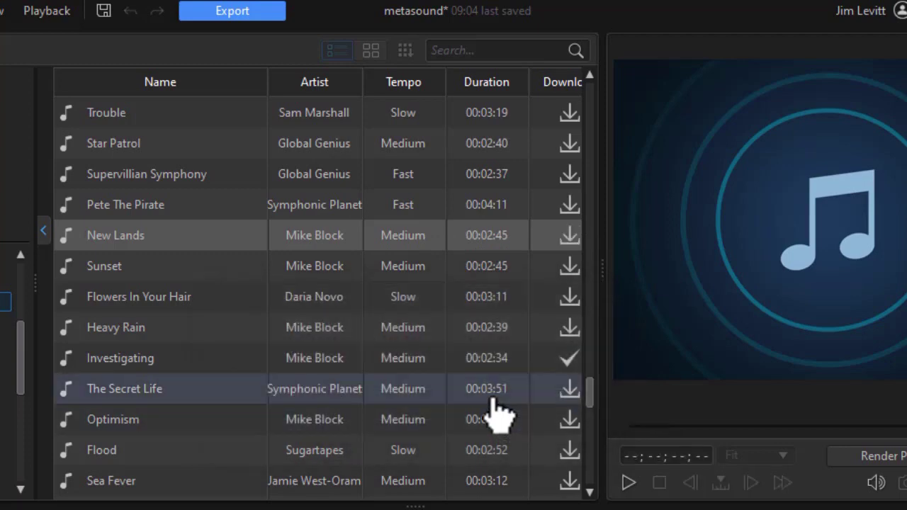
Download and briefly audition the Sunset track from the Cinematic list.
left_click(416, 270)
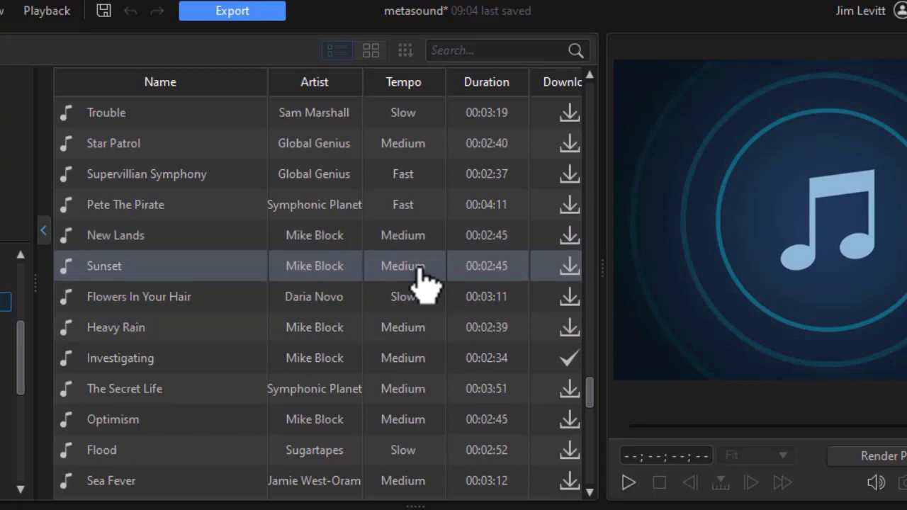
double_click(418, 269)
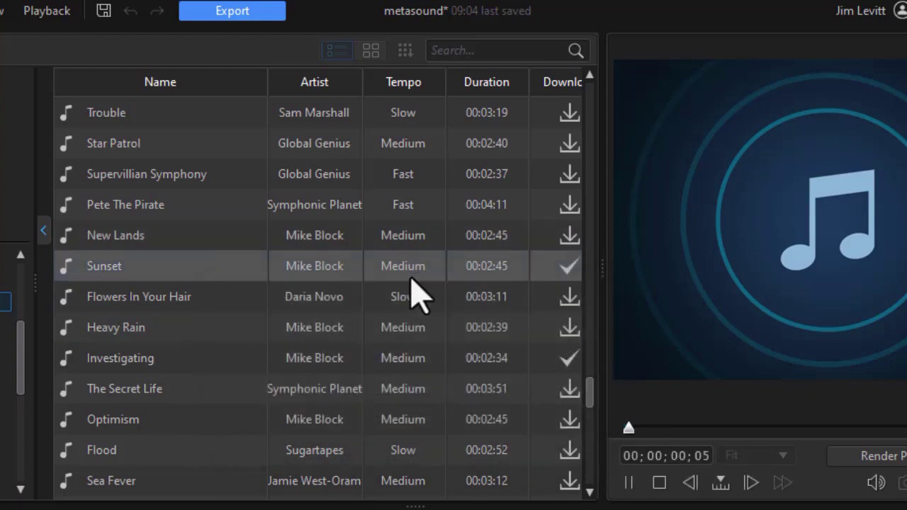
left_click(627, 483)
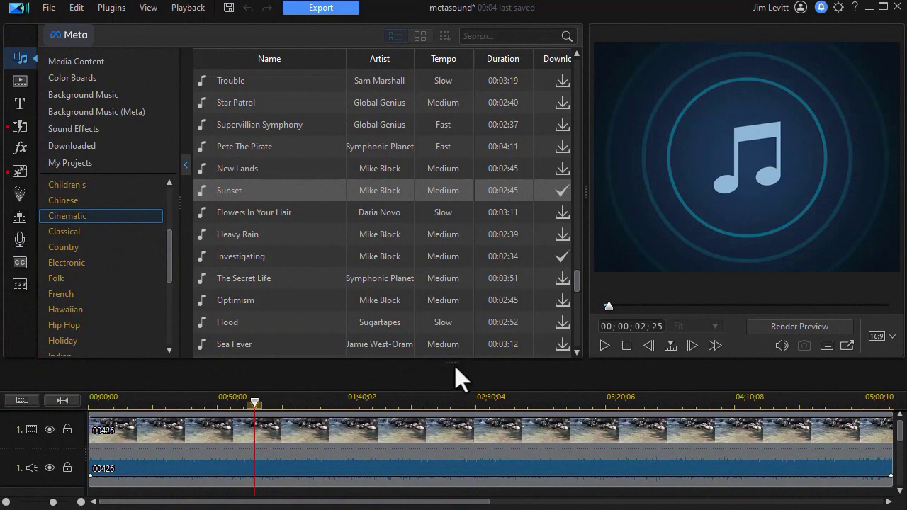
left_click_drag(454, 363, 432, 281)
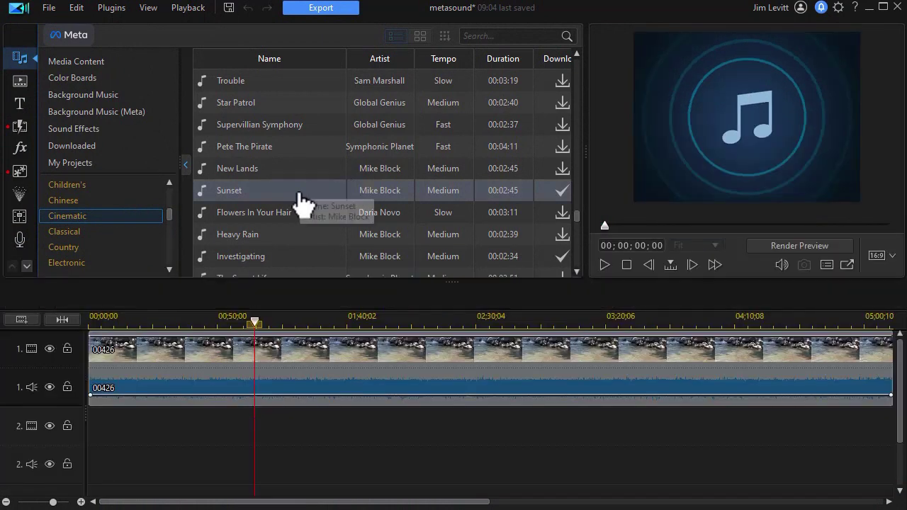
Place Sunset at the start of audio track 2 and mute clip 00426's audio.
left_click_drag(298, 206, 15, 444)
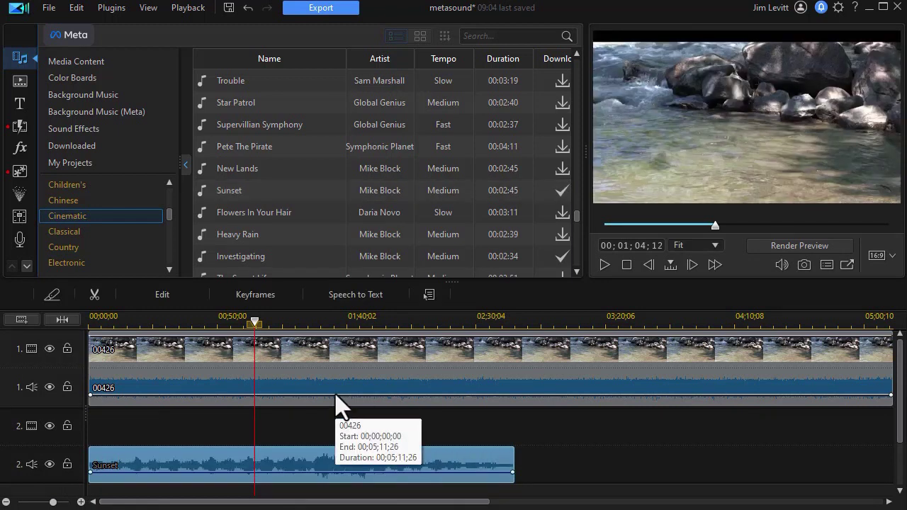
right_click(348, 359)
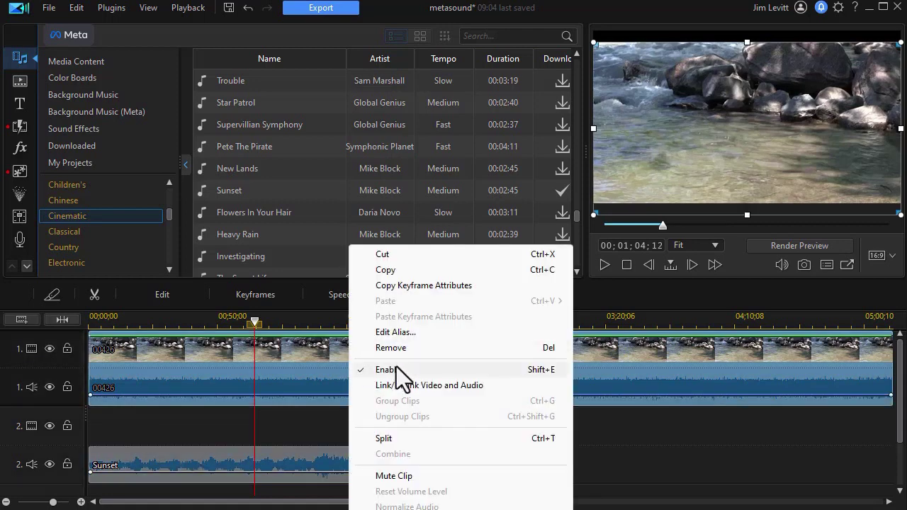
left_click(409, 476)
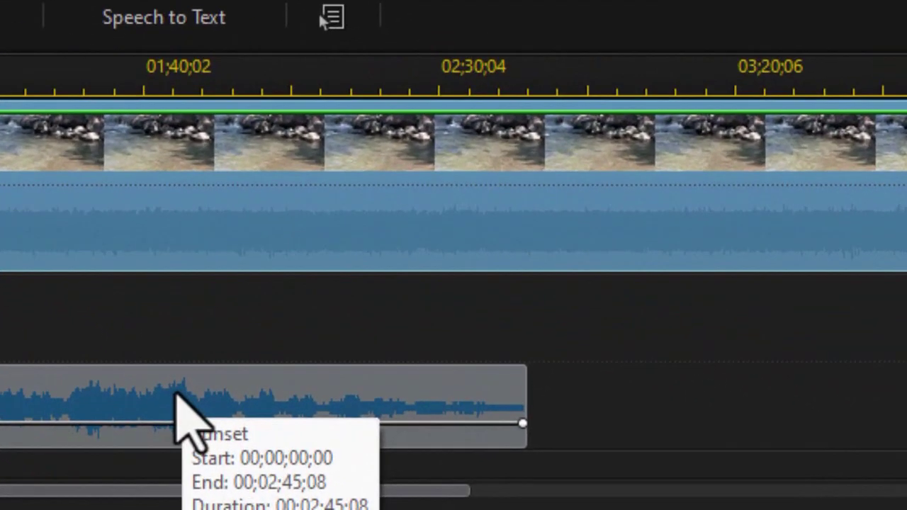
right_click(344, 454)
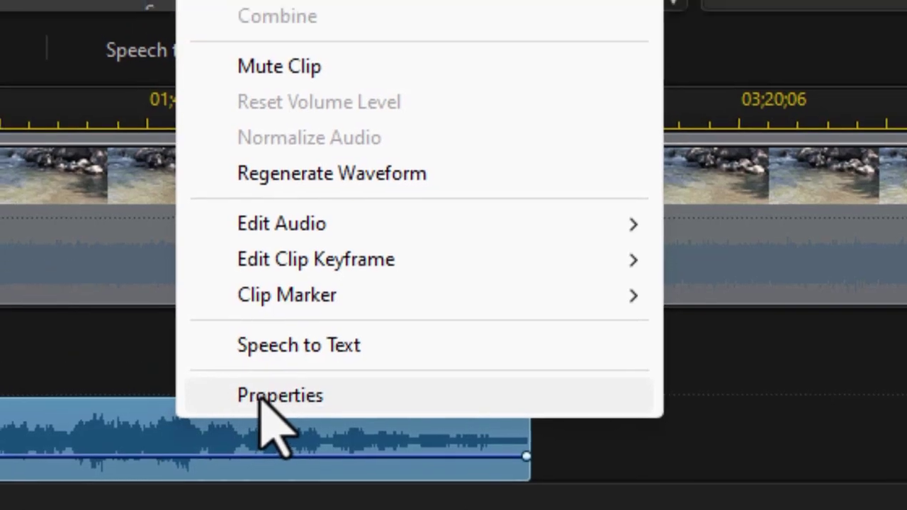
left_click(255, 363)
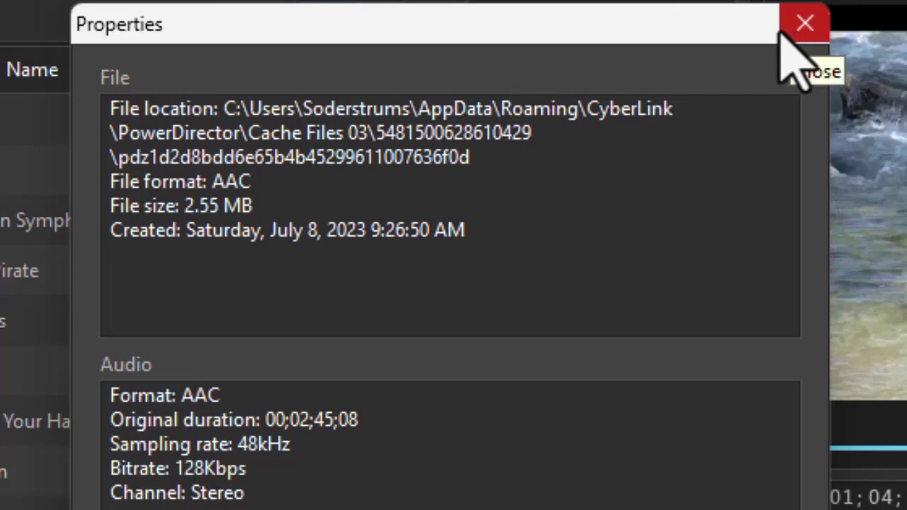
left_click(802, 30)
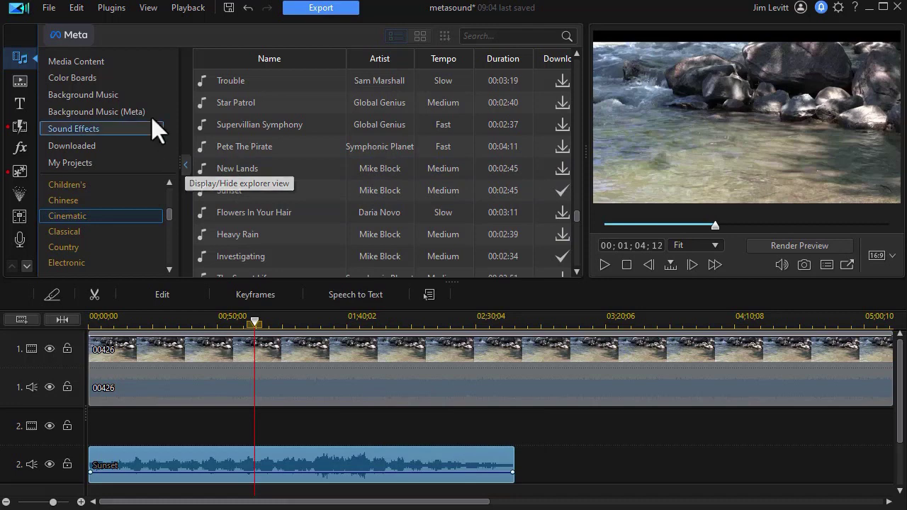
Switch the library back to Media Content showing 00426.MTS.
left_click(107, 63)
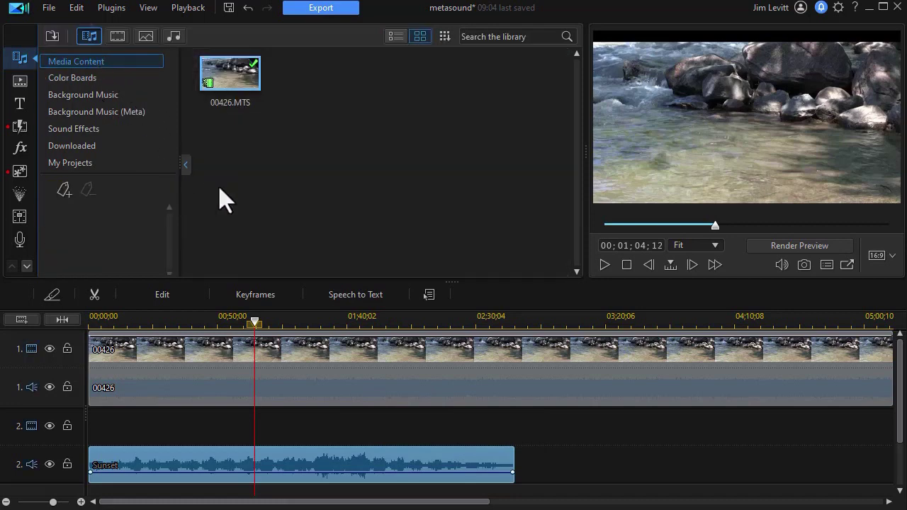